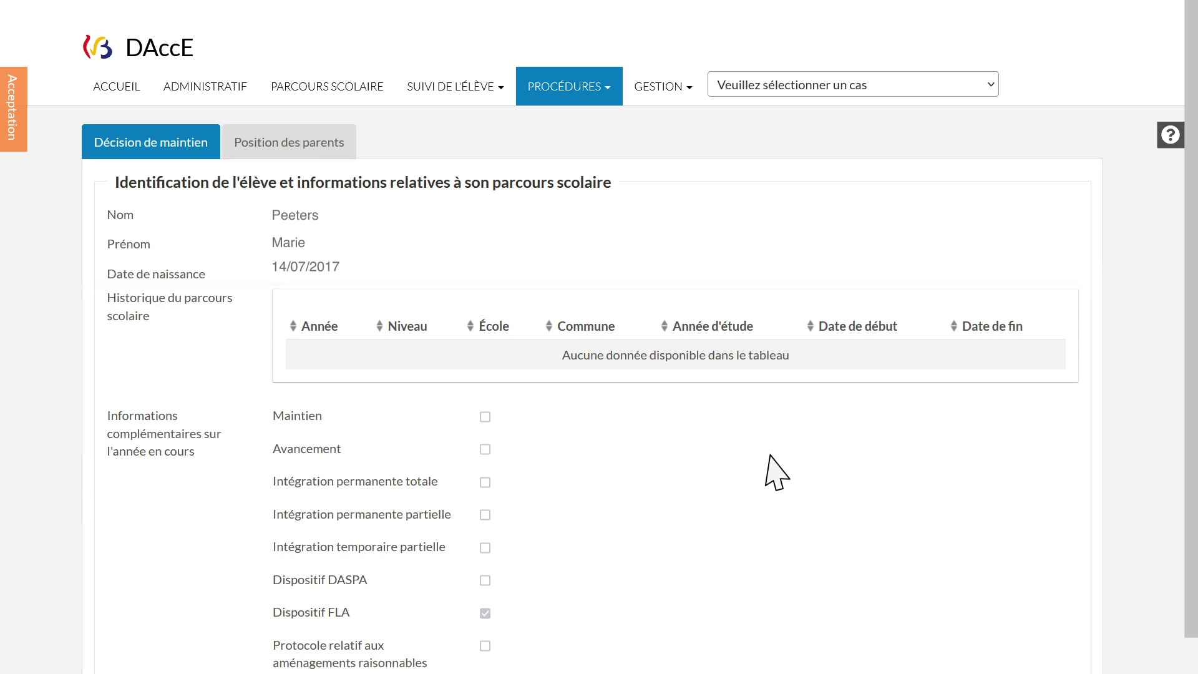
scroll(777, 472, down, 2)
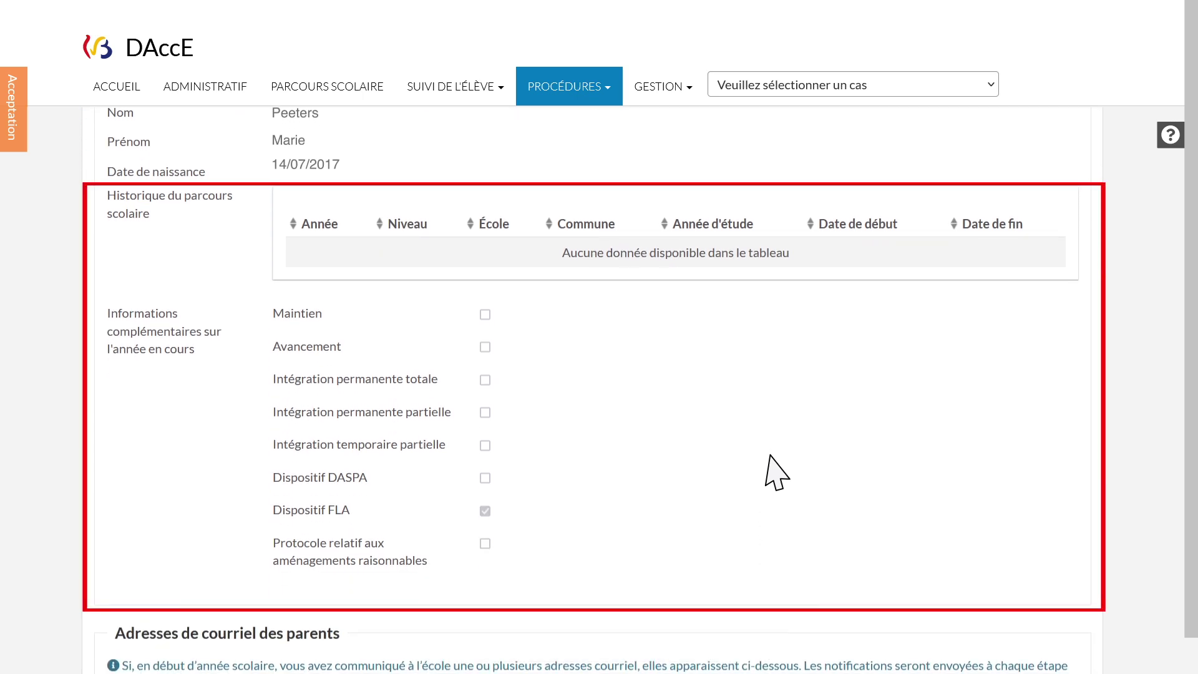
scroll(777, 472, down, 8)
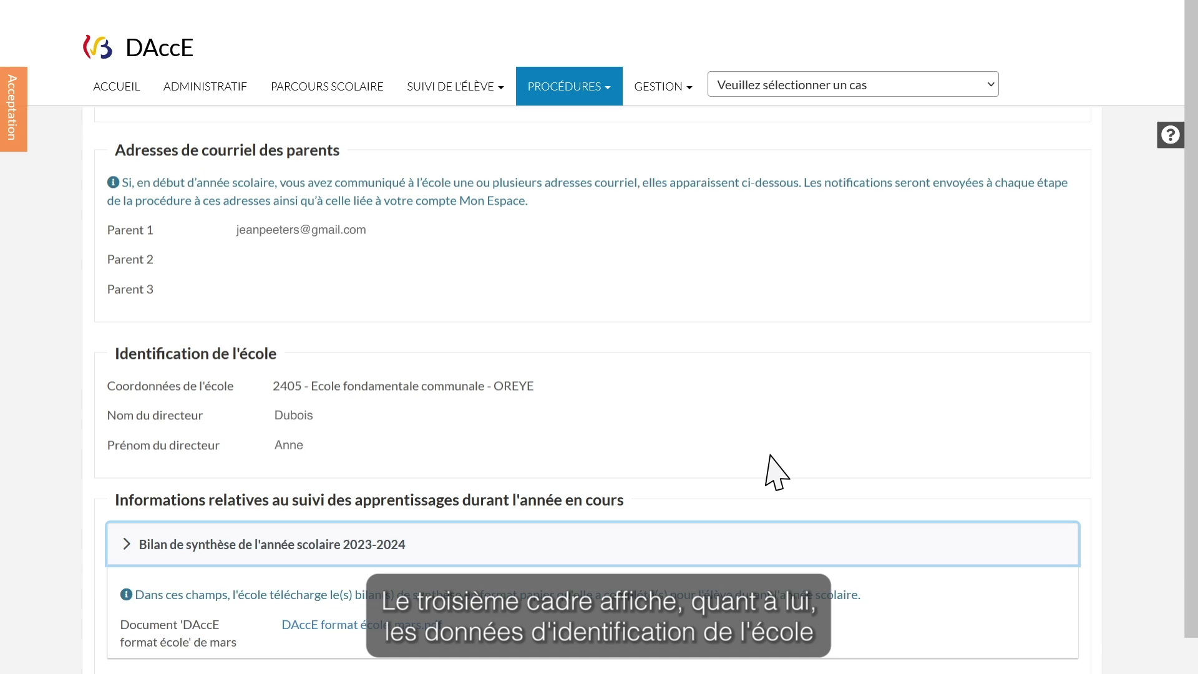
scroll(776, 472, down, 6)
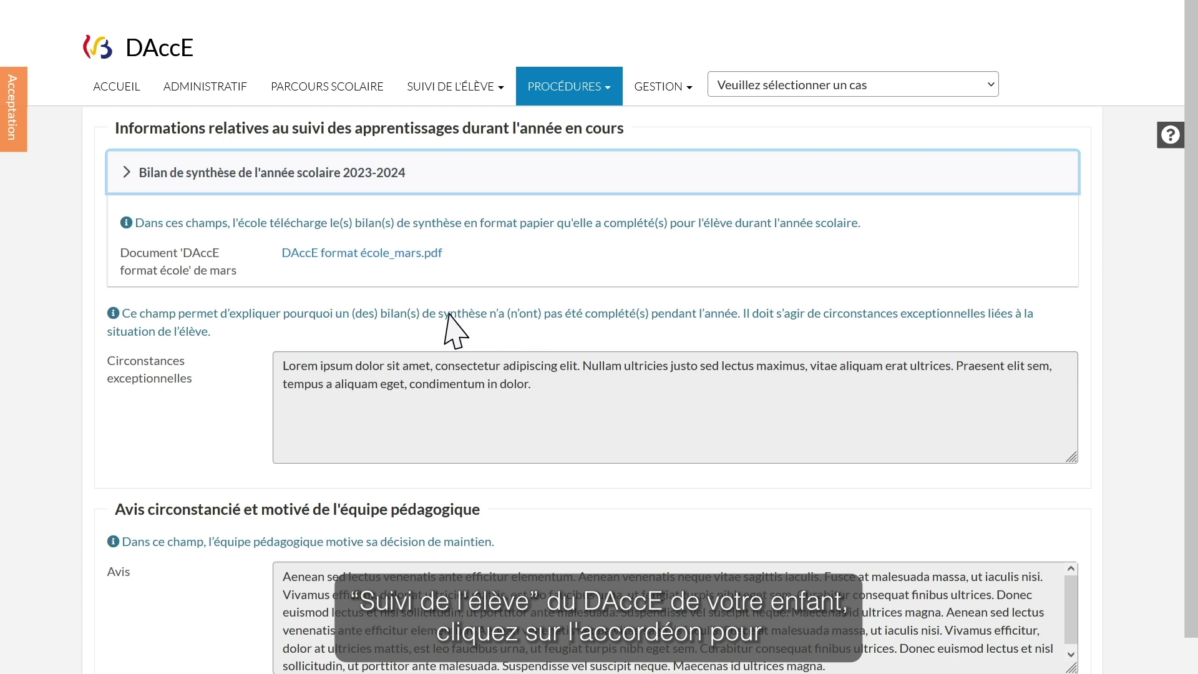
Expand the 2023-2024 'Bilan de synthèse' report and scroll through its tables
click(127, 172)
scroll(125, 174, down, 3)
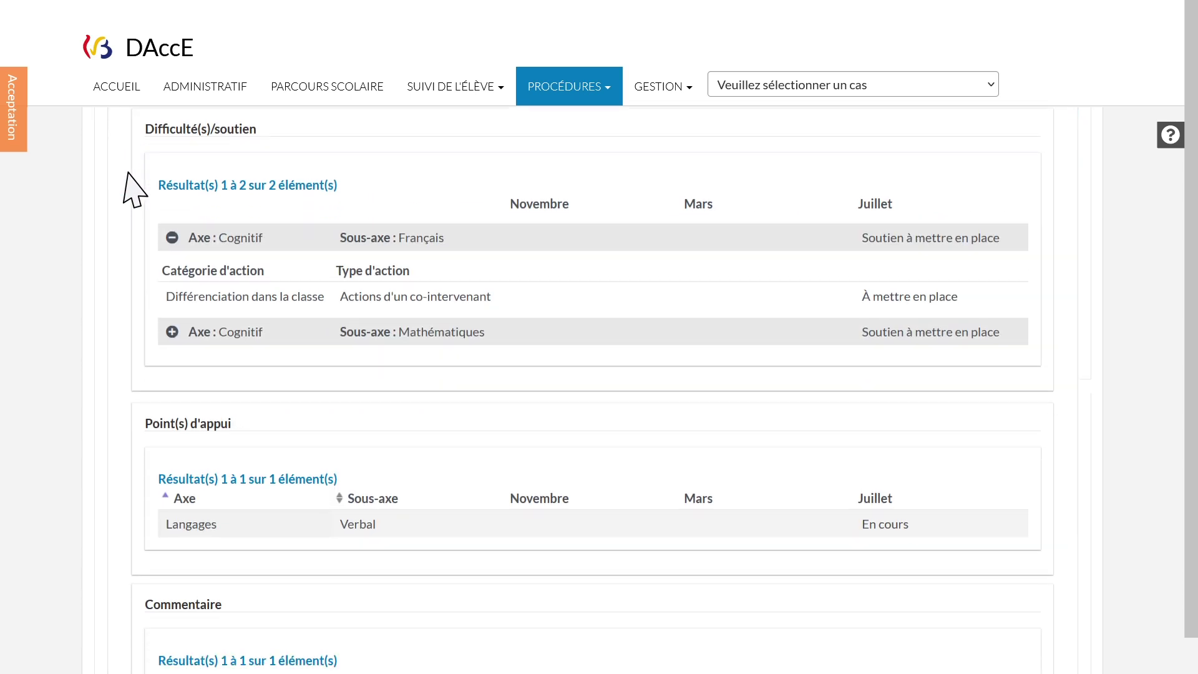
scroll(127, 173, down, 3)
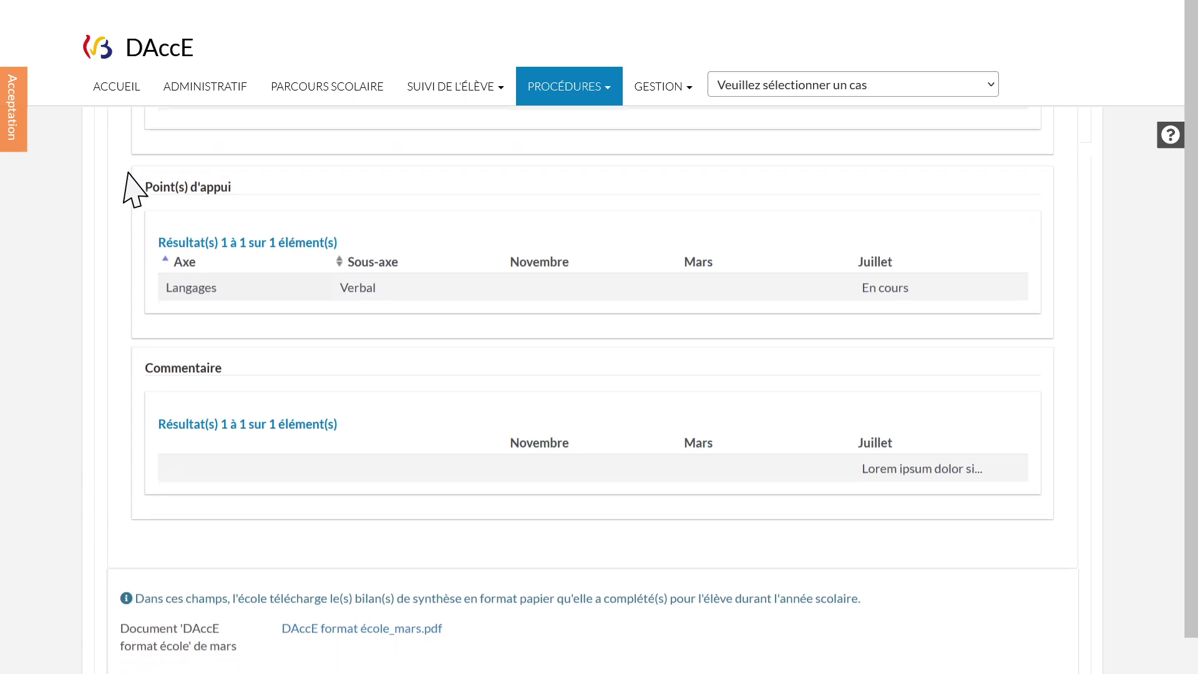
scroll(128, 184, down, 3)
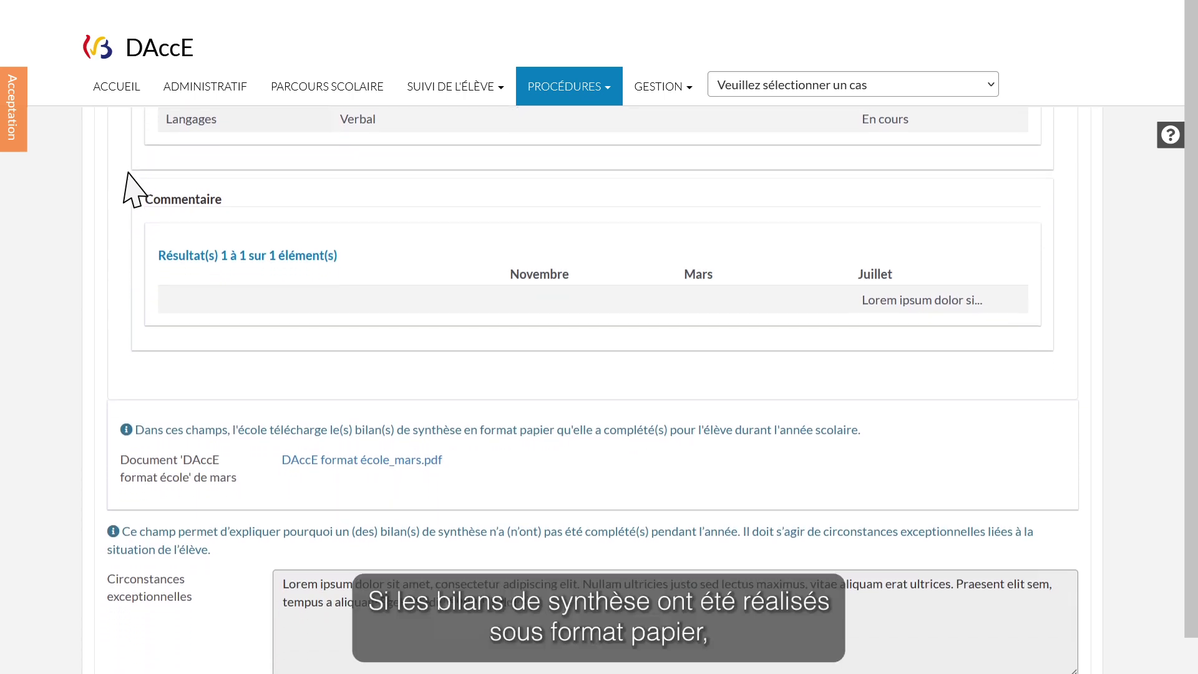
scroll(320, 243, down, 3)
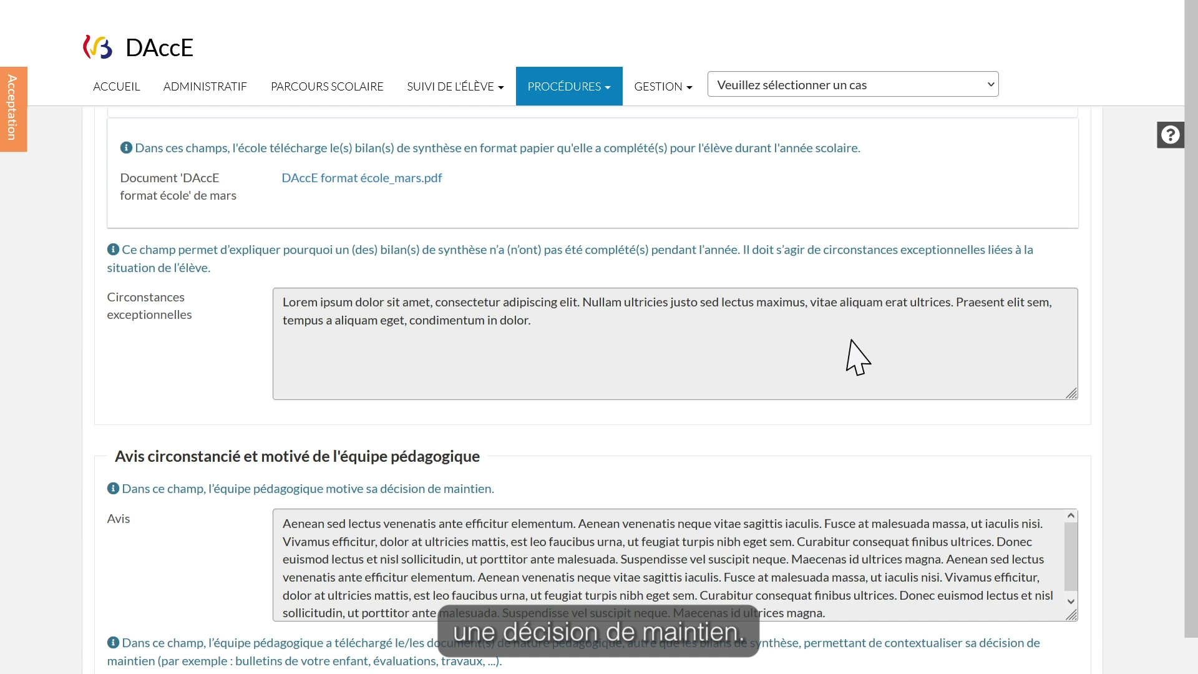
scroll(858, 357, up, 10)
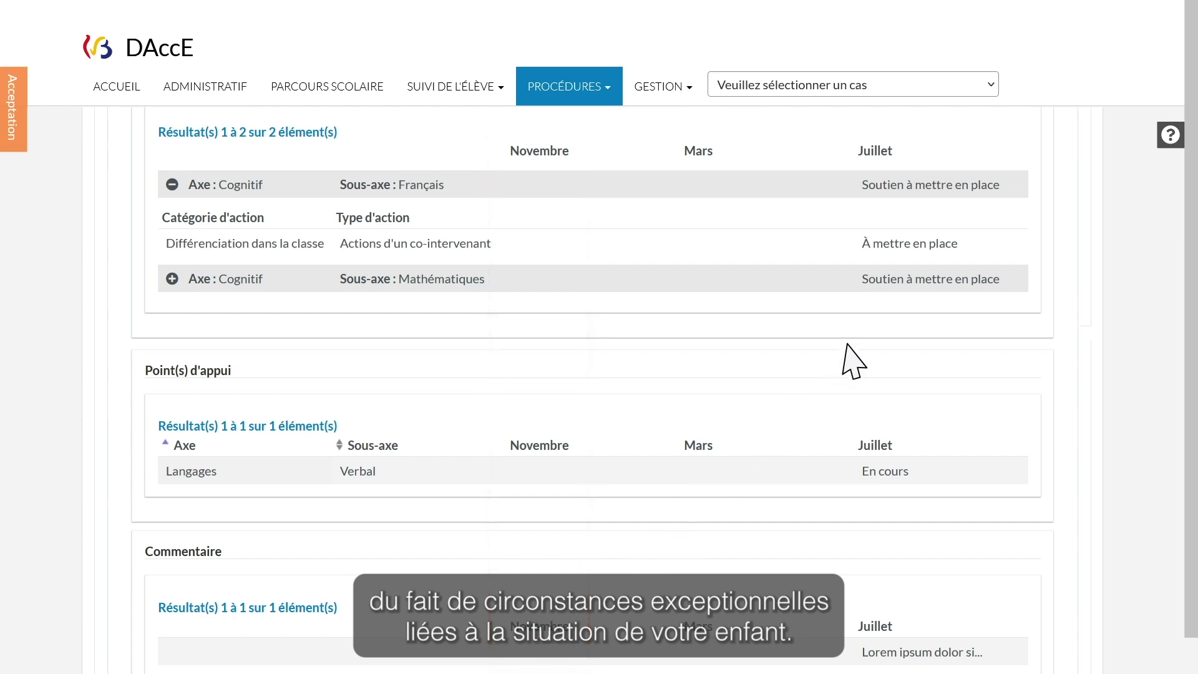
scroll(857, 357, down, 9)
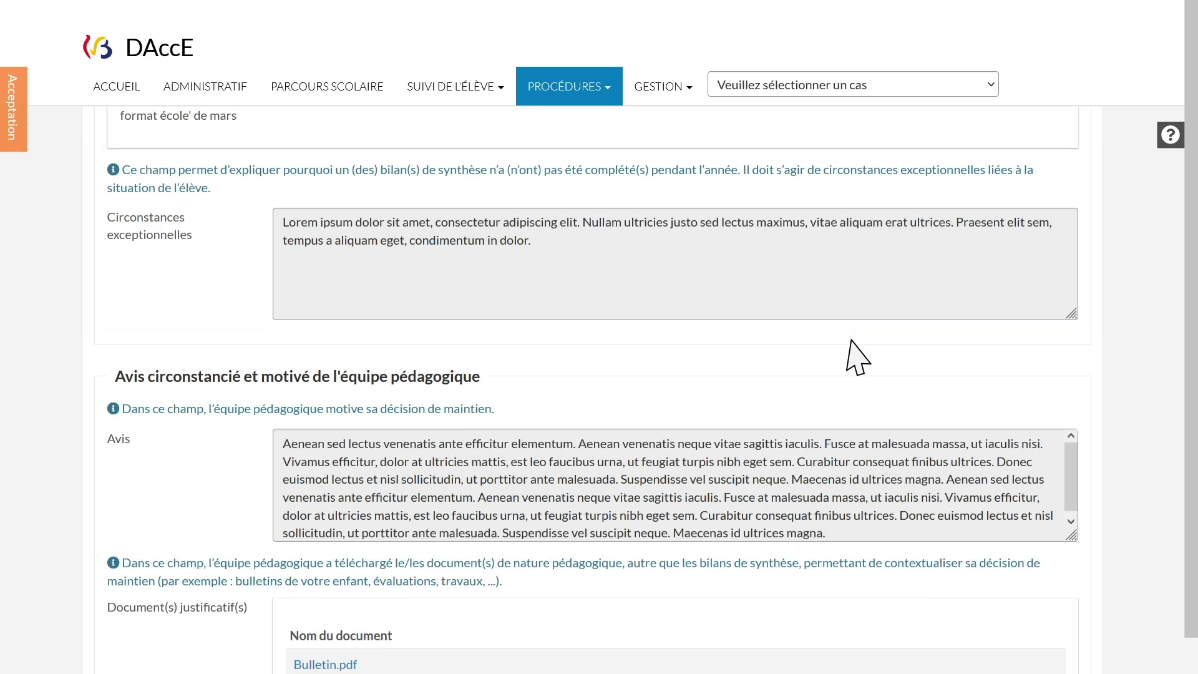
scroll(857, 356, down, 3)
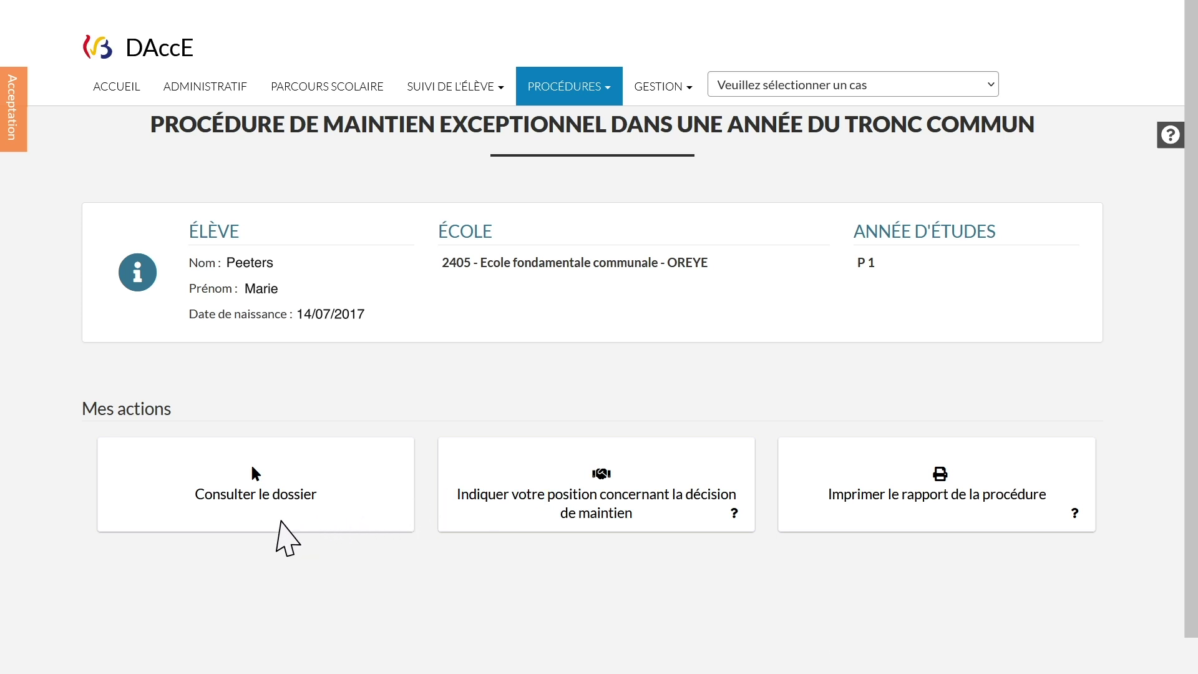
click(279, 522)
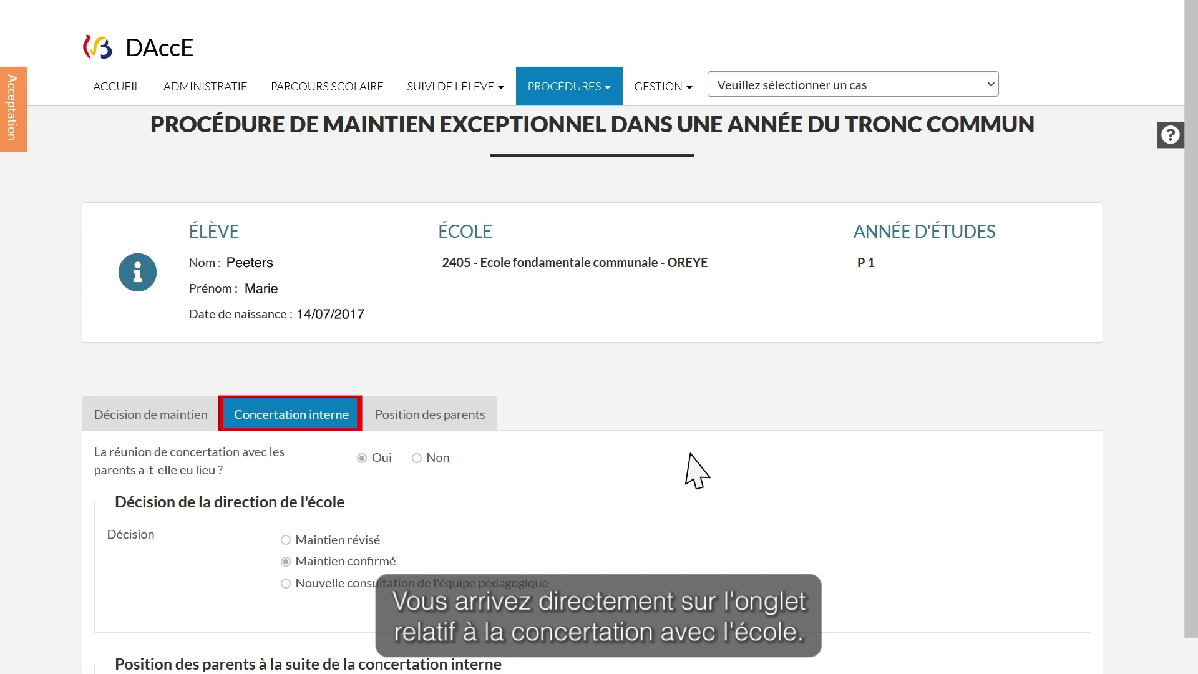
scroll(697, 471, down, 4)
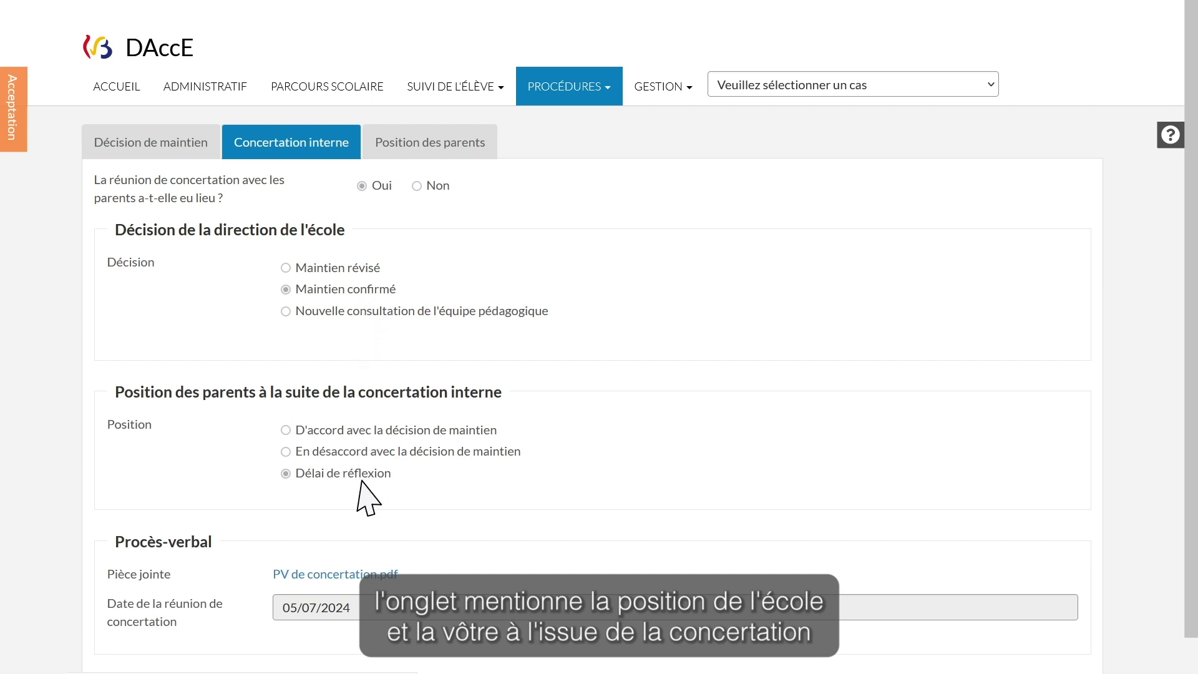
scroll(359, 482, down, 3)
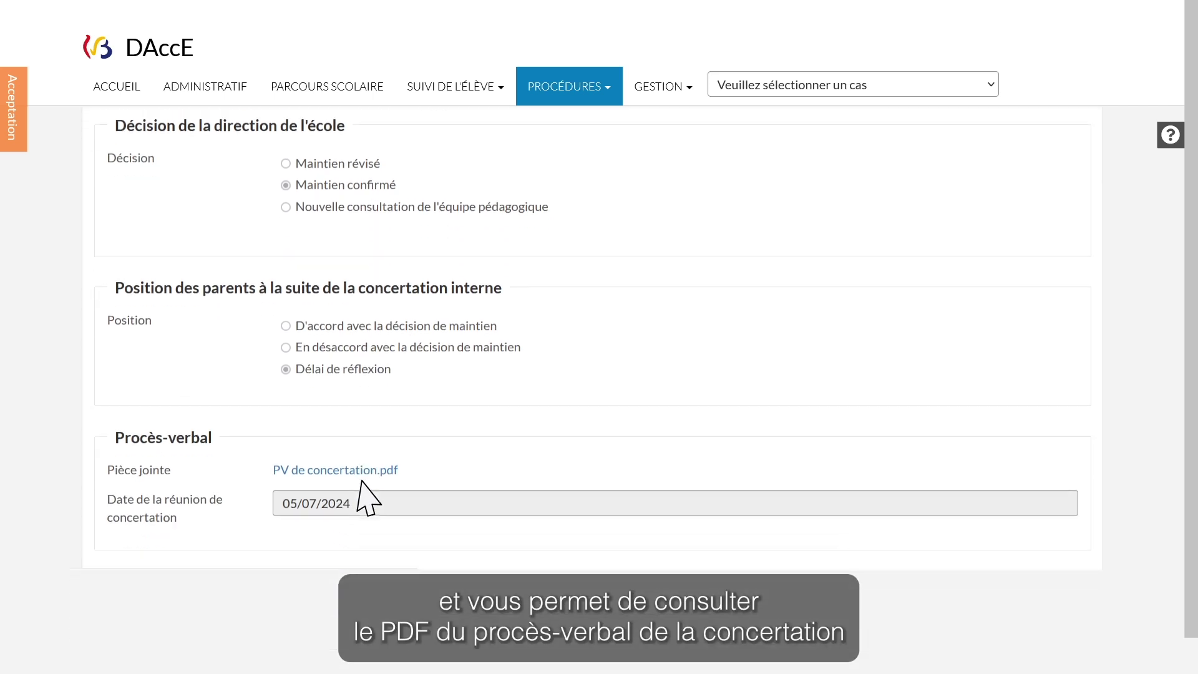
scroll(362, 481, down, 1)
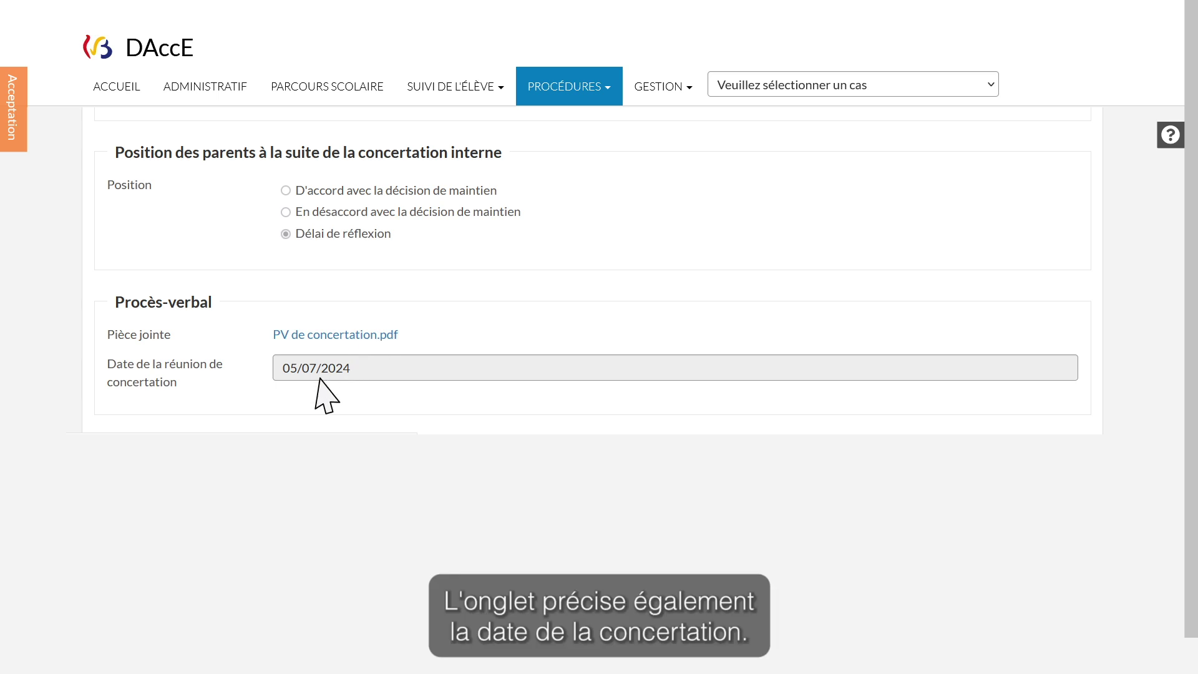
scroll(325, 396, up, 4)
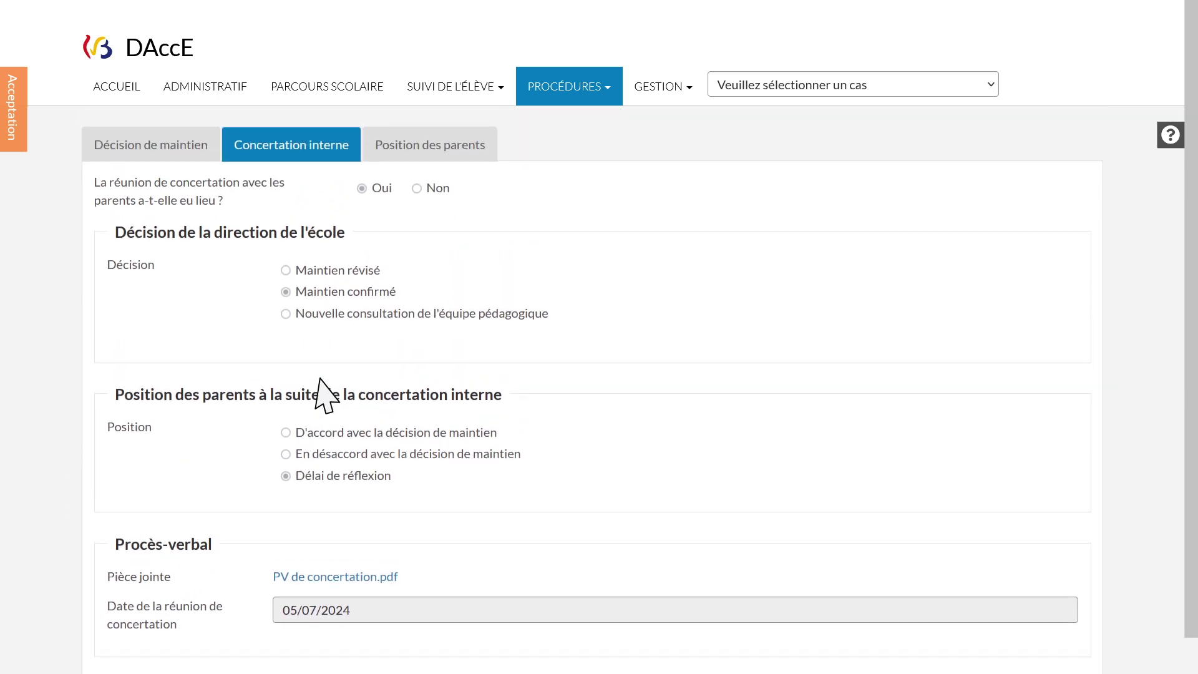
click(417, 189)
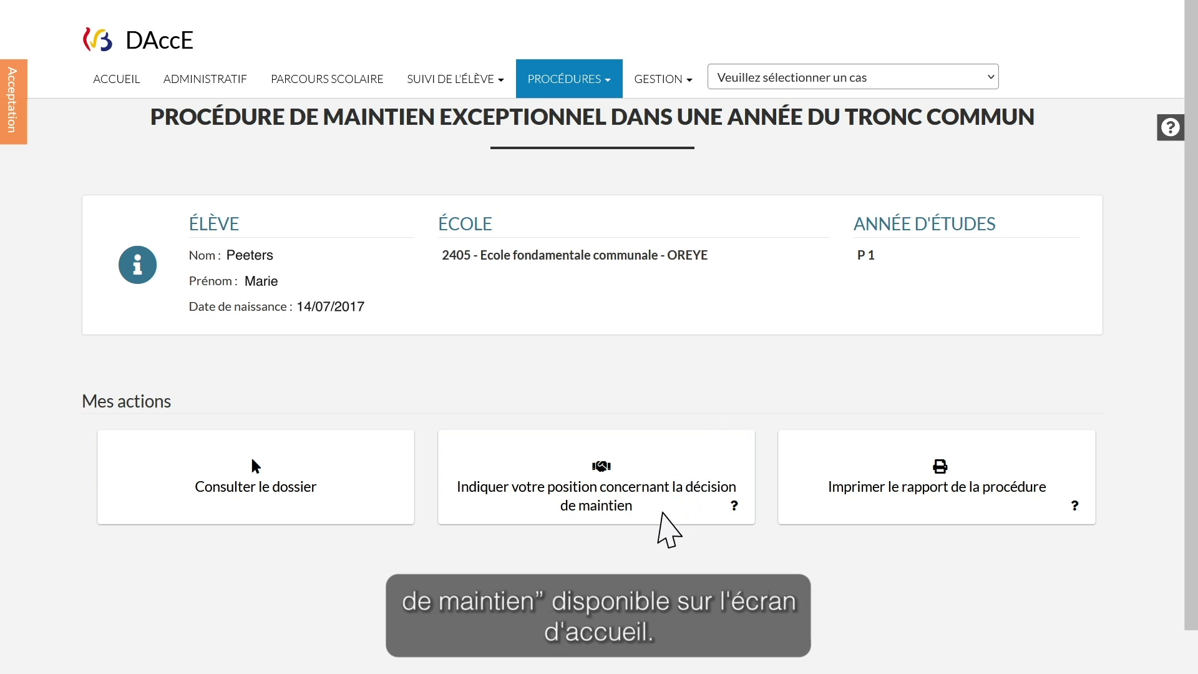
Open the 'Indiquer votre position' form and enter the parent's home address in 'Adresse du domicile'
click(660, 513)
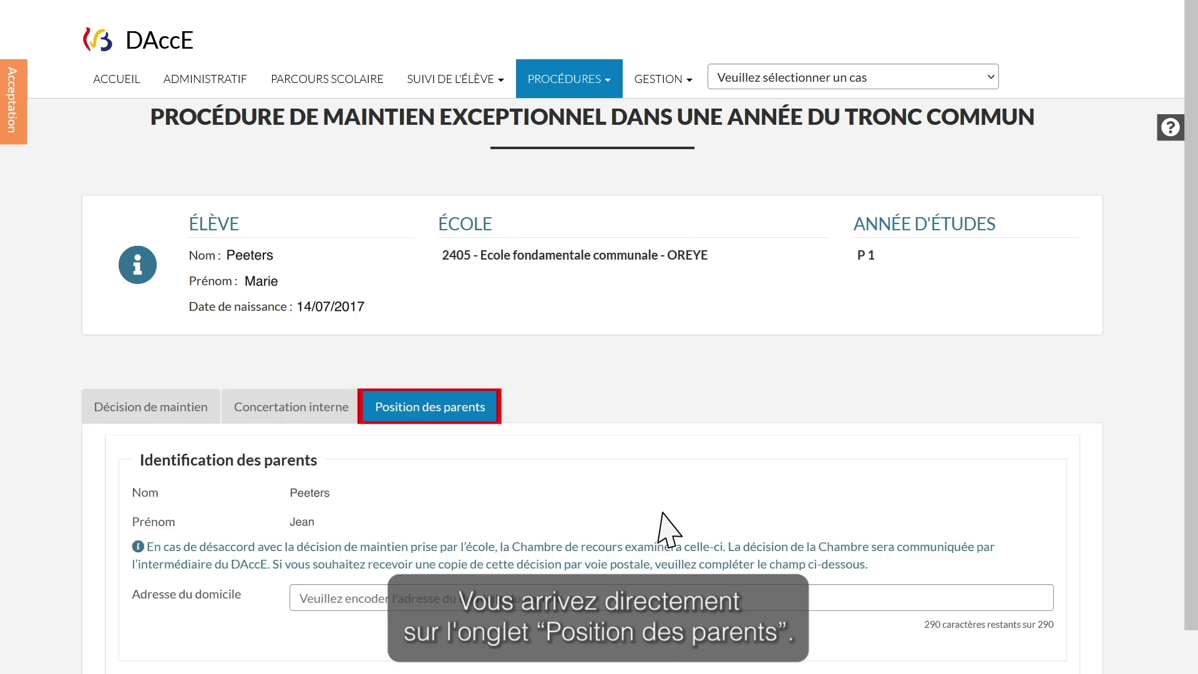
scroll(667, 529, down, 4)
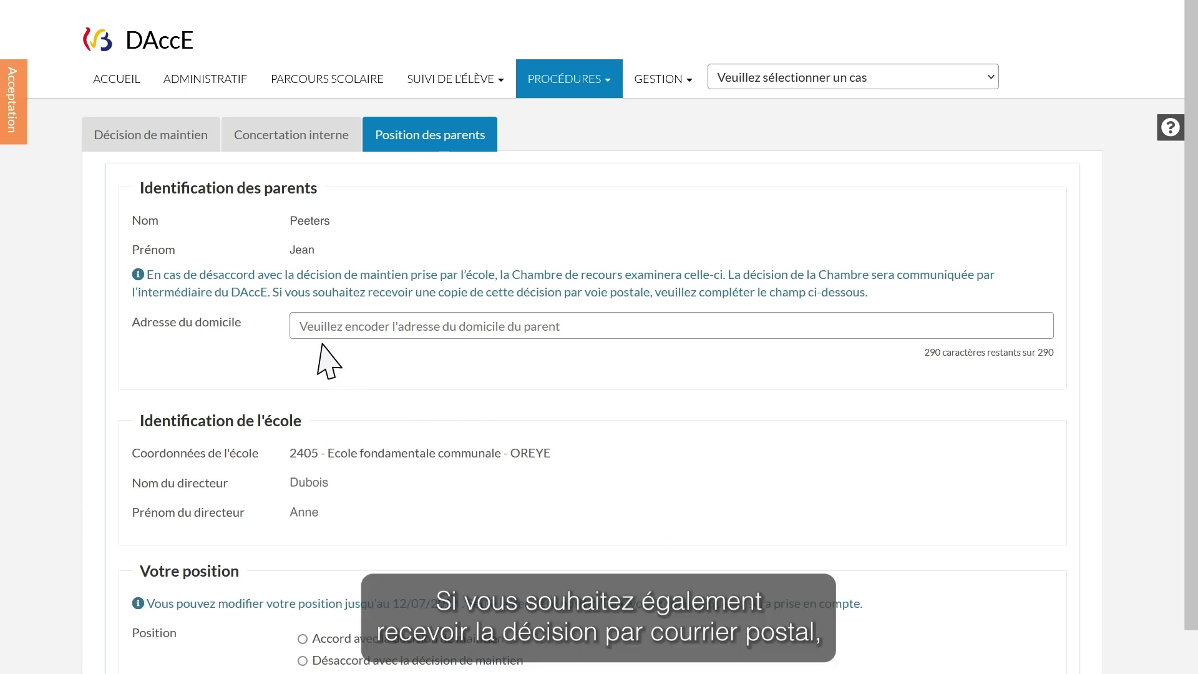
click(294, 330)
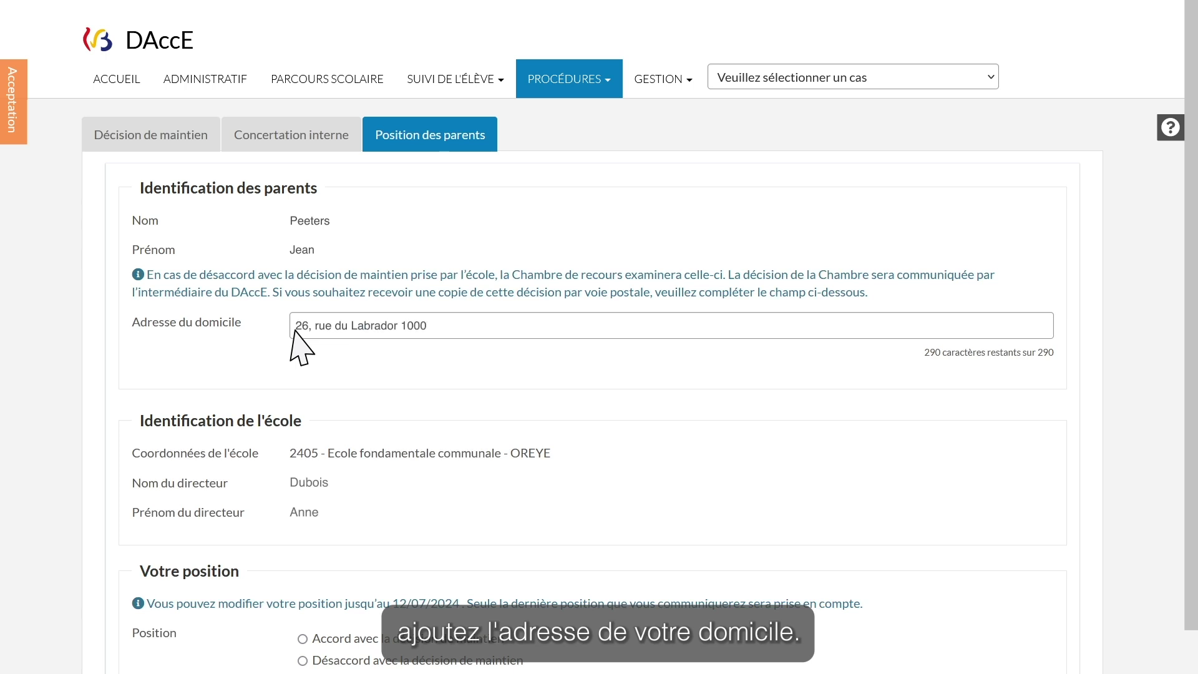
scroll(362, 342, down, 5)
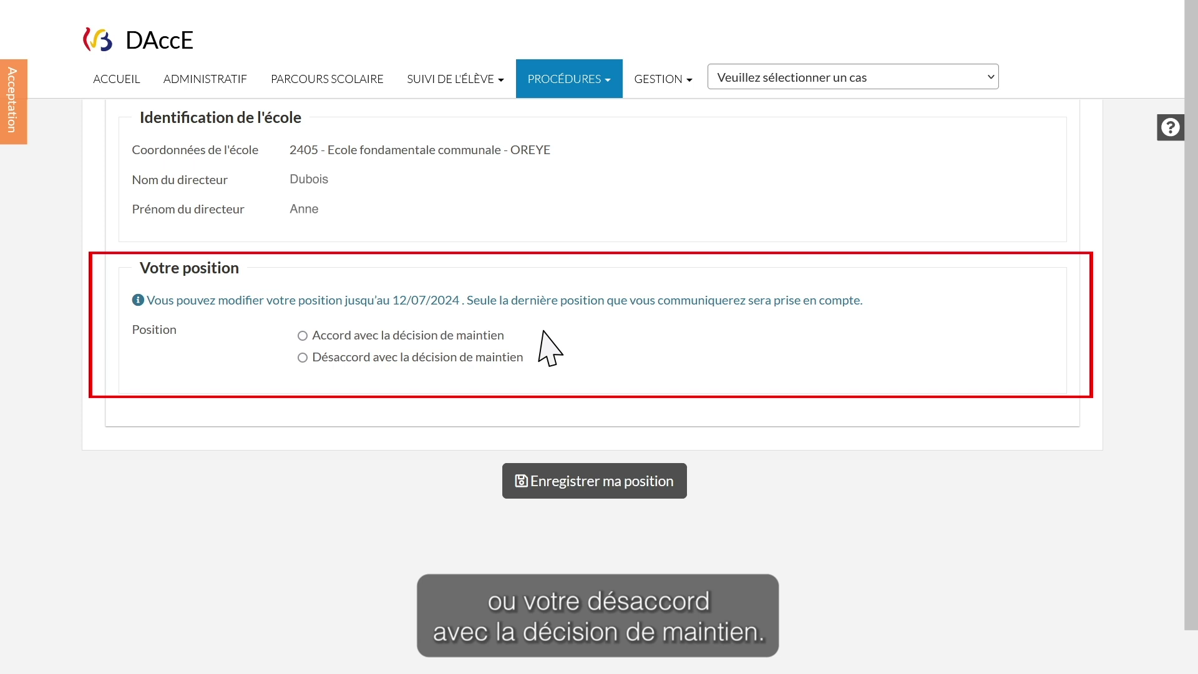
Choose 'Désaccord avec la décision de maintien' and write a Lorem ipsum motivation
click(302, 357)
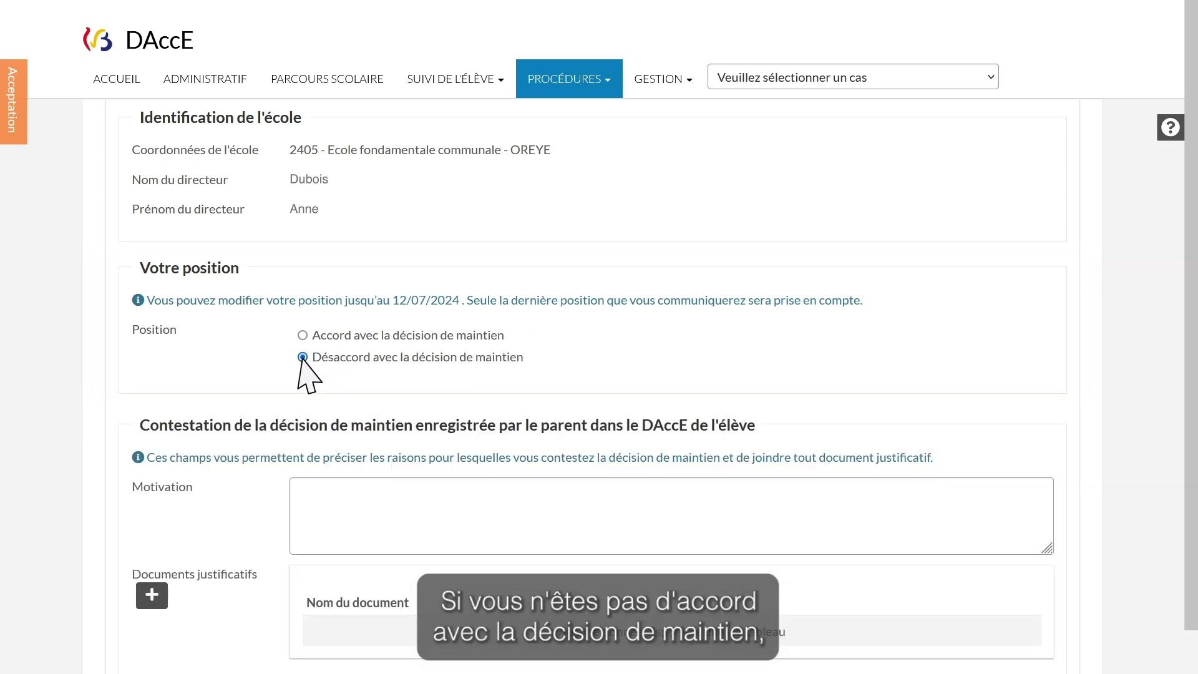
scroll(306, 359, down, 5)
click(297, 209)
text(Lorem ipsum dolor sit amet, consectetur adipiscing elit)
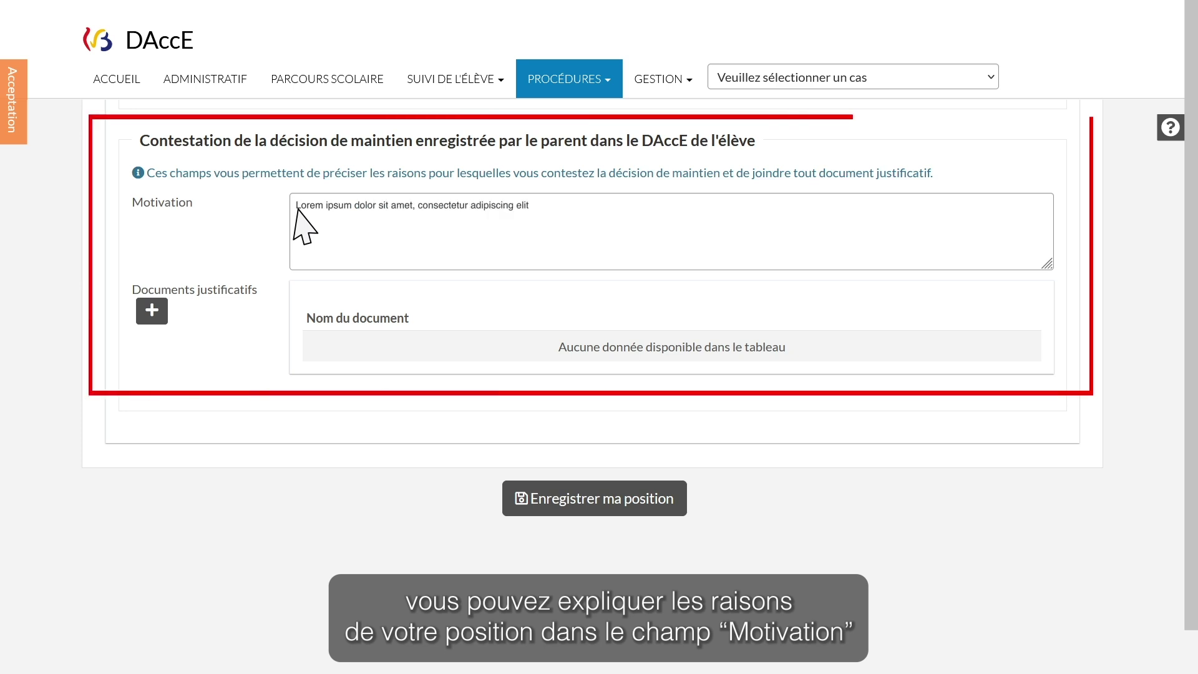
text(, sed do eiusmod tempor incididunt ut labore et dolore magna aliqua. Ut enim ad minim veniam, quis nostrud exercitation ullamco laboris nisi ut aliquip ex ea commodo consequat. Duis aute irure dolor in reprehenderit in voluptate veolore eu fugiat nulla pariatur. Excepteur sint occaecat cupidatat non proident, sunt in cul)
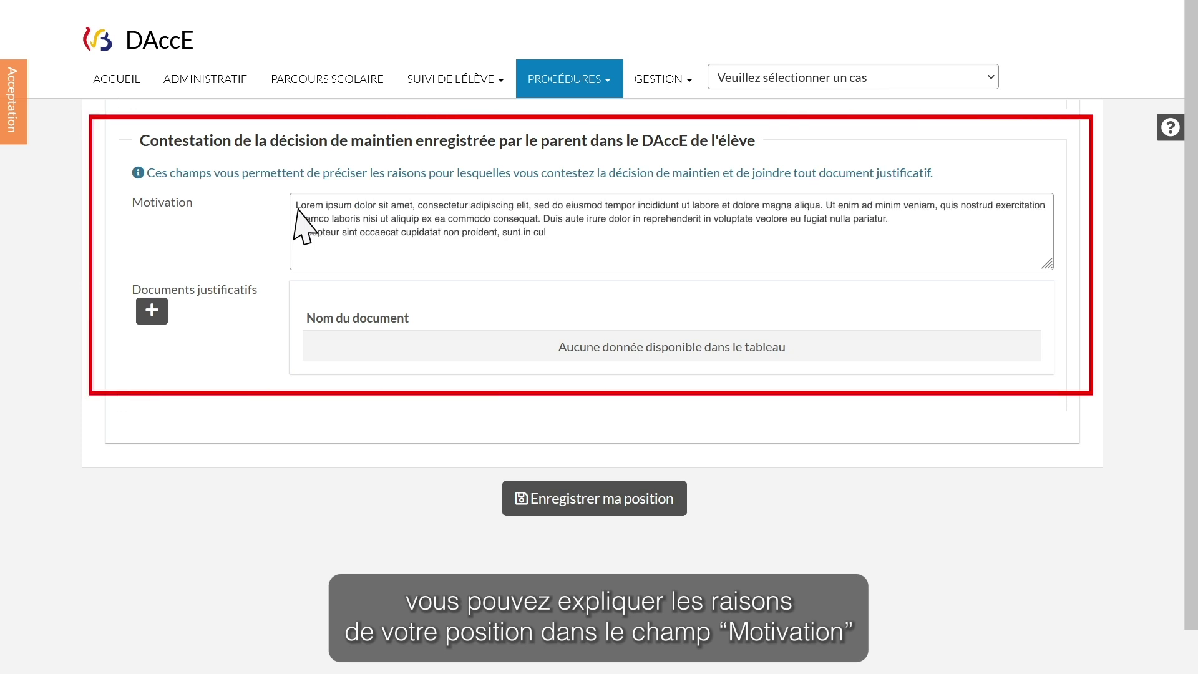
text(pa qui officia deserunt mollit anim id est laborum.)
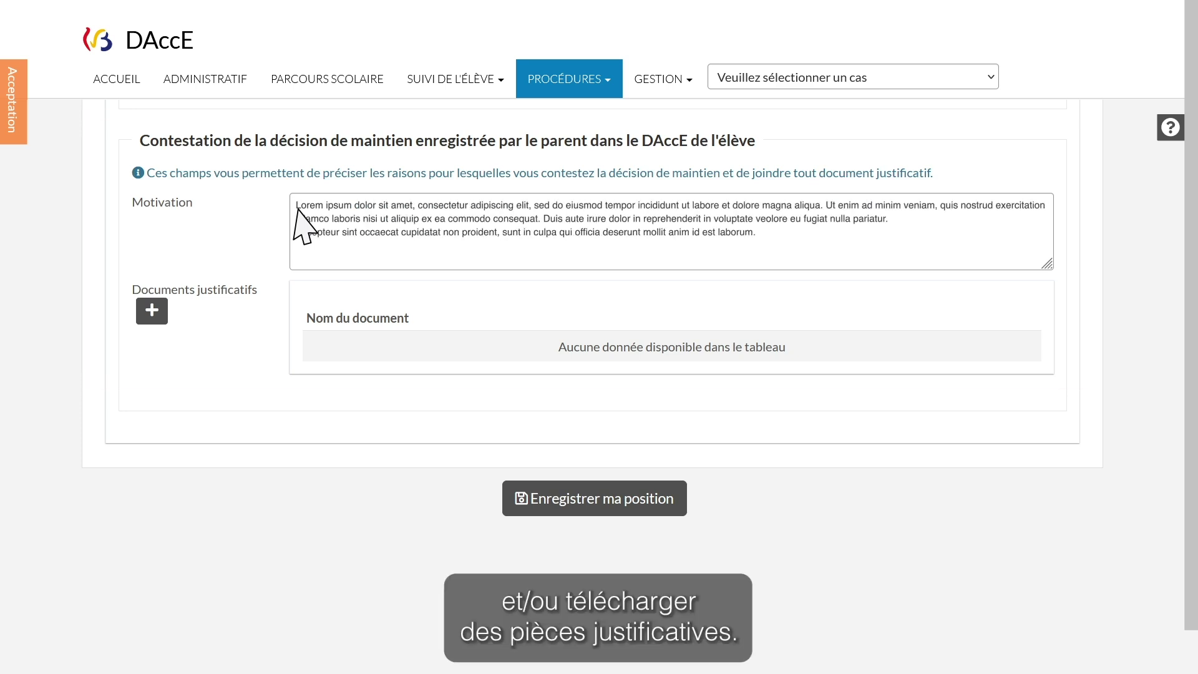
Attach 'Doc PDF Test.pdf' as a supporting document to the contestation
click(156, 317)
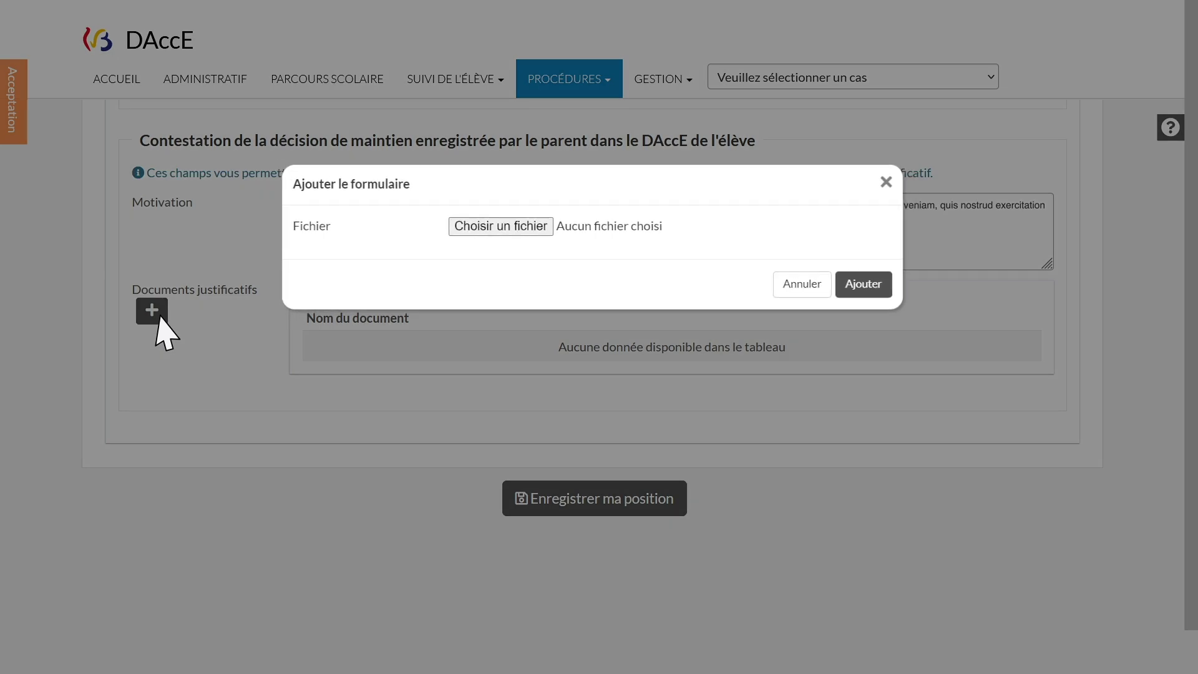
click(493, 228)
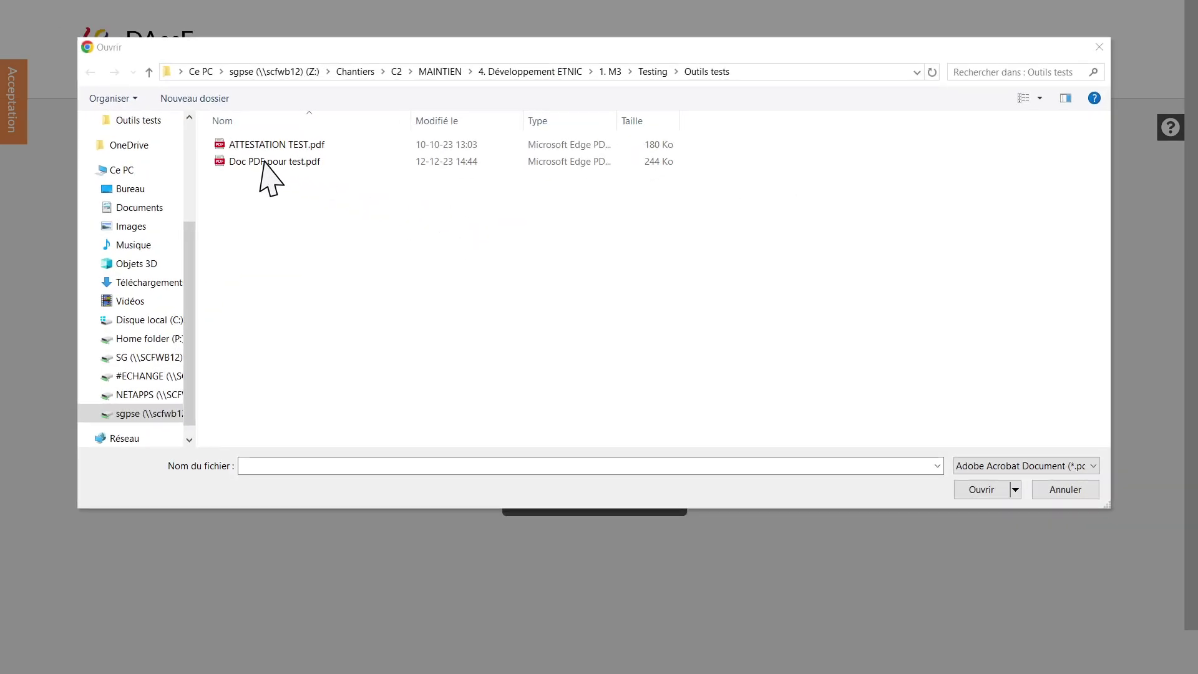
double_click(262, 163)
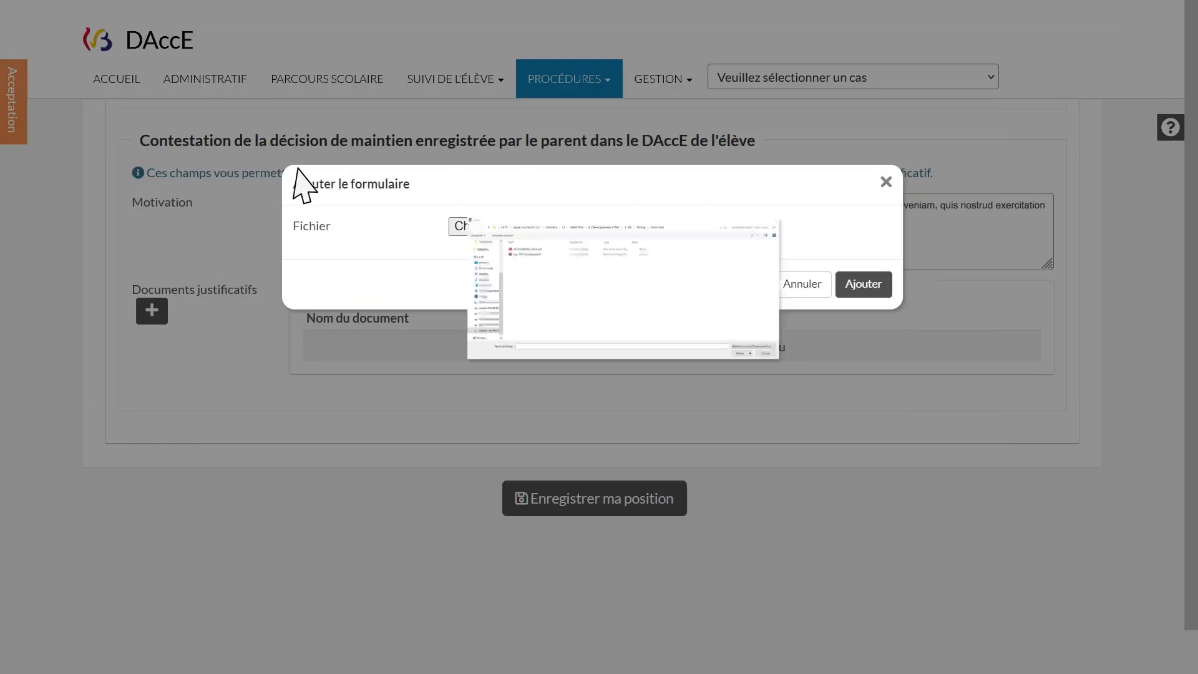
click(865, 285)
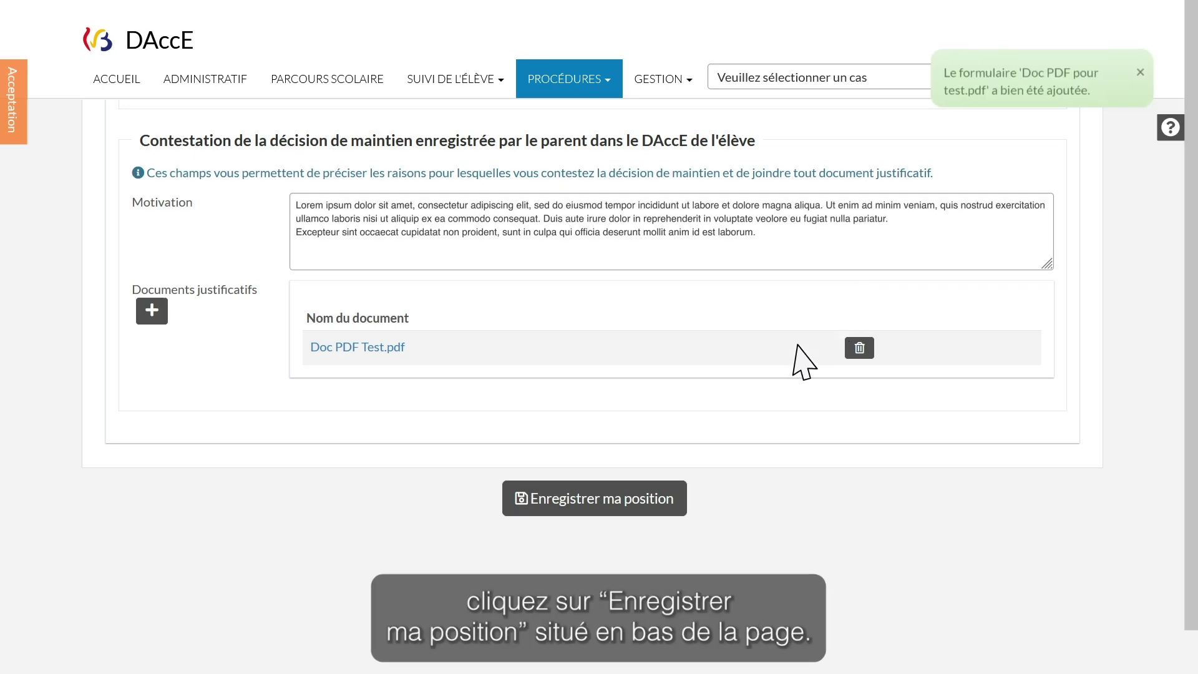
Save the disagreement position, ticking 'Je valide ma position' and confirming, dated 09/07/2024
click(608, 510)
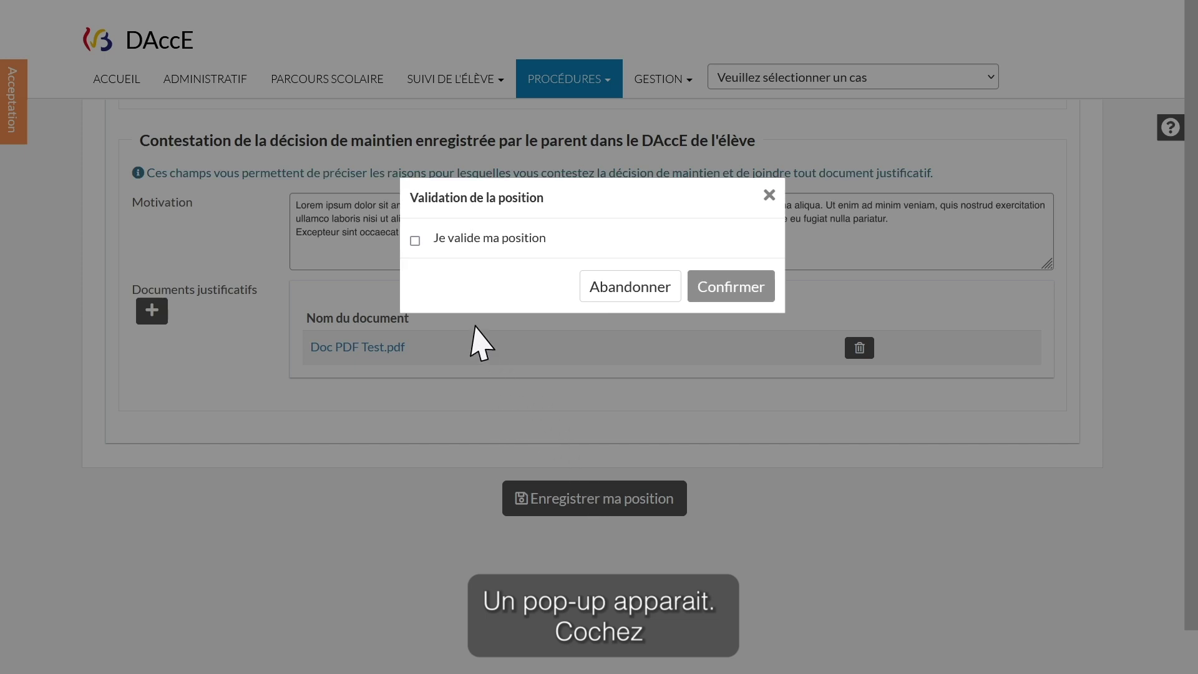
click(414, 242)
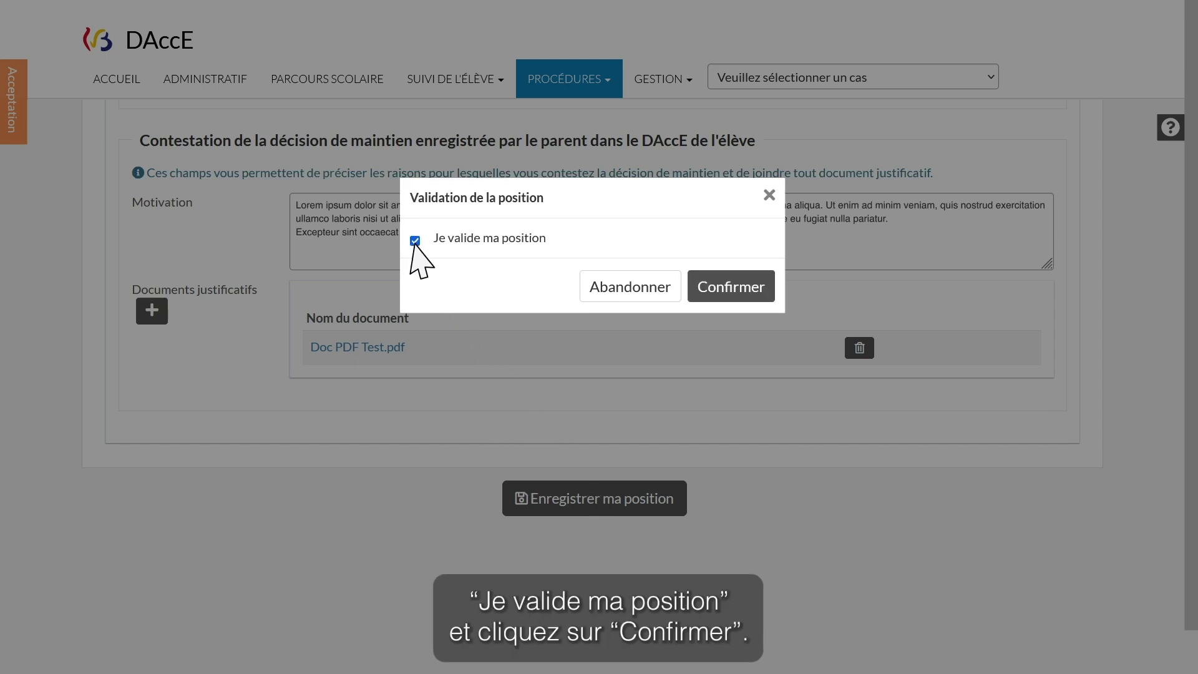
click(739, 296)
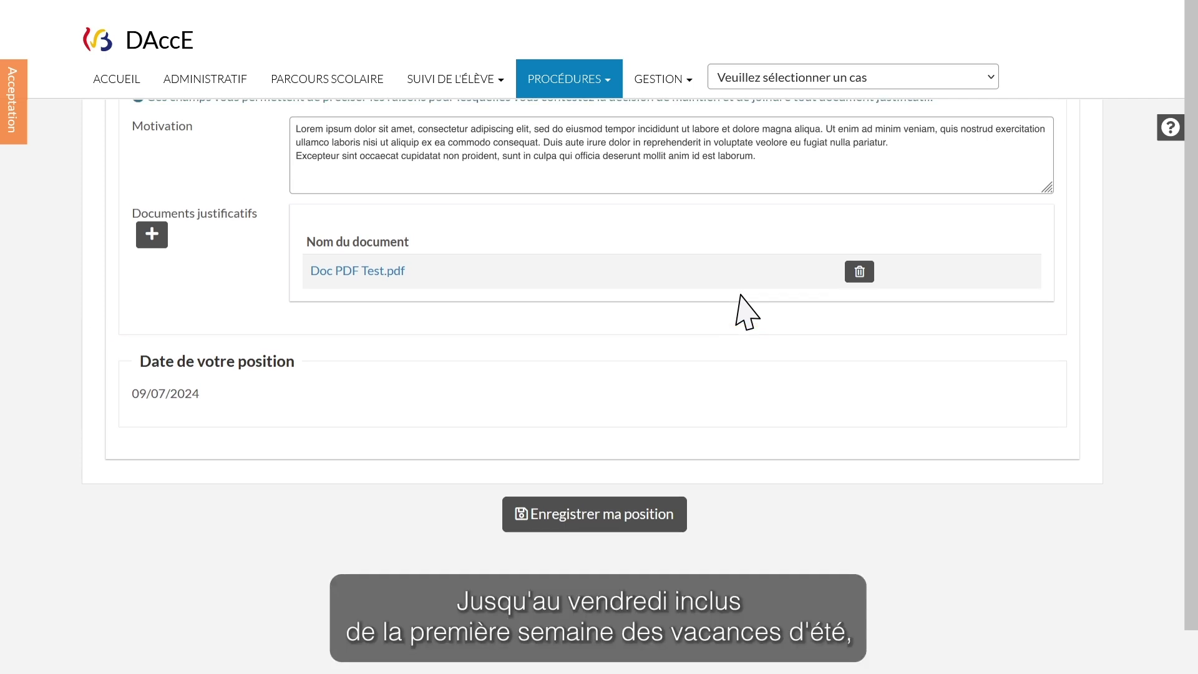
Switch to 'Accord avec la décision de maintien', then save and confirm this validated position
scroll(746, 312, up, 4)
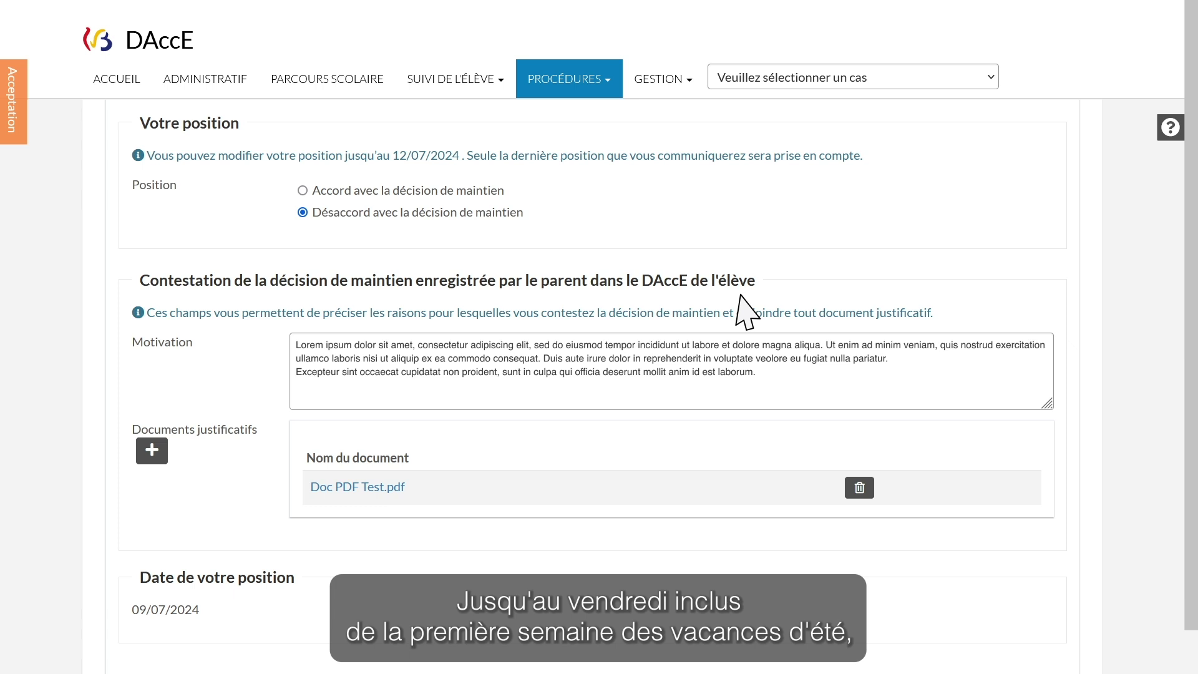
click(303, 191)
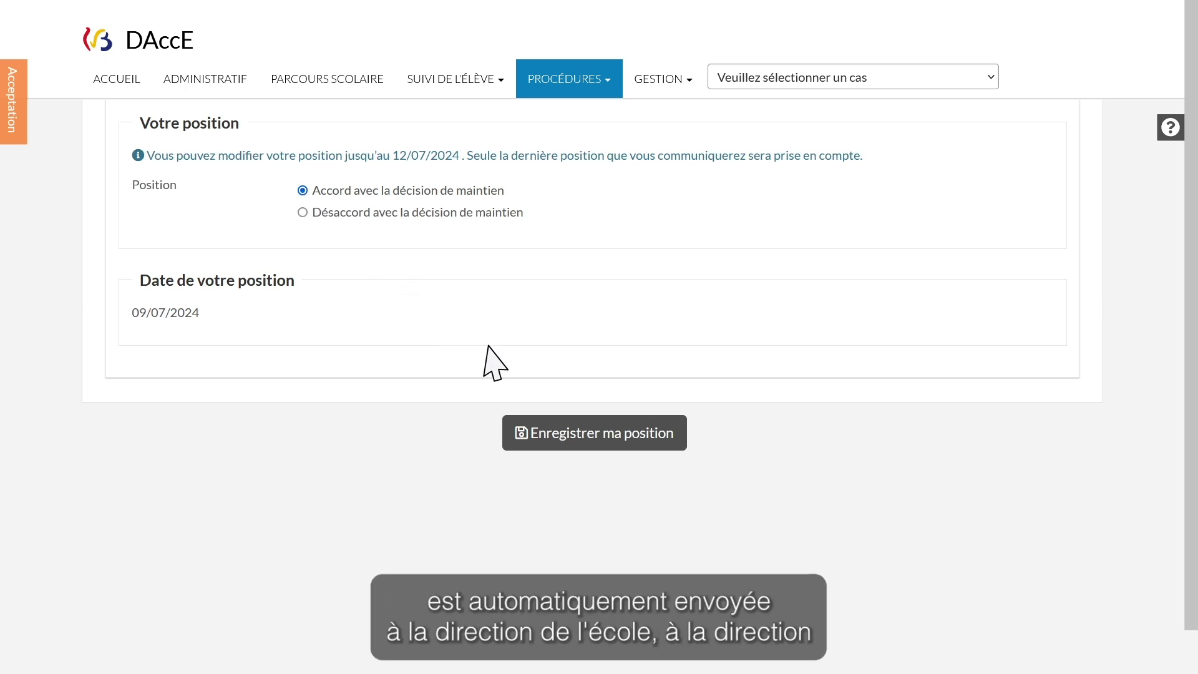
click(595, 438)
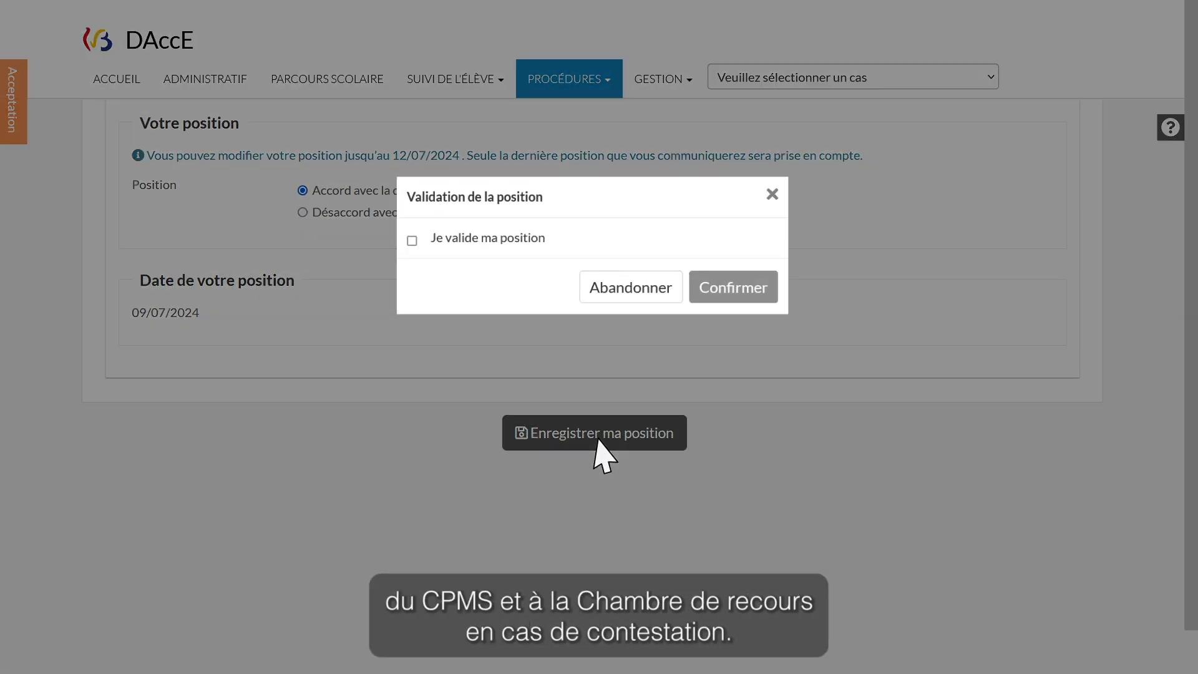
click(414, 242)
click(738, 293)
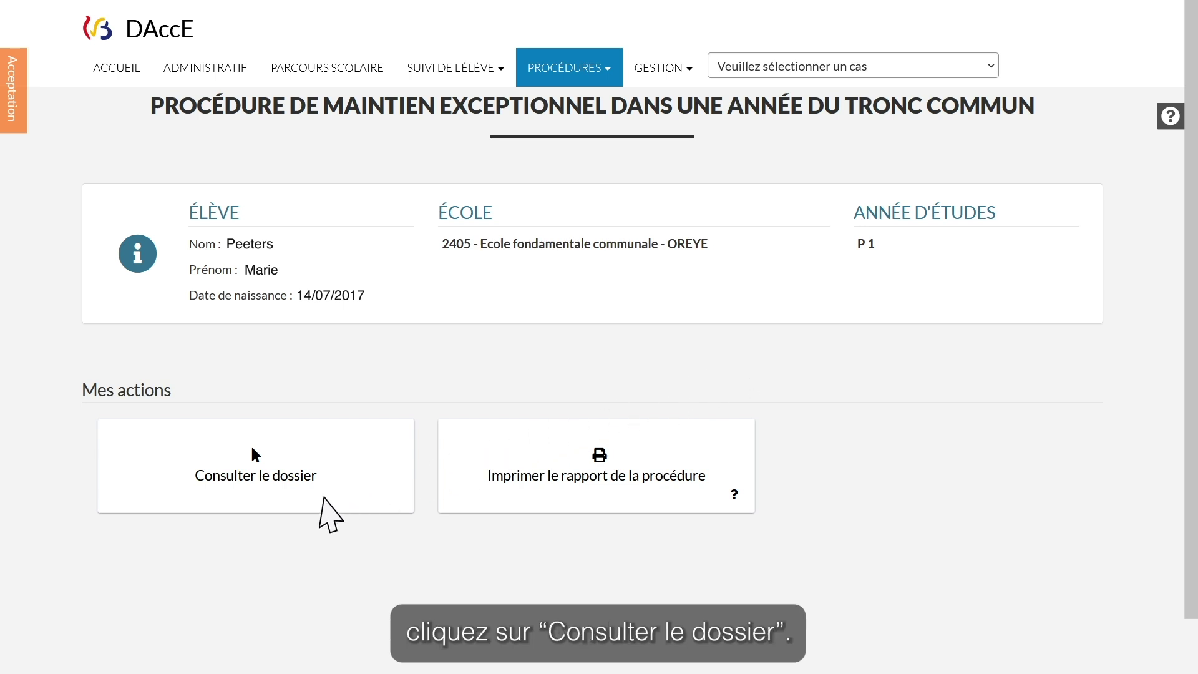
Print the procedure report, accepting the confidentiality notice, to download 'procédure (8).zip'
click(324, 501)
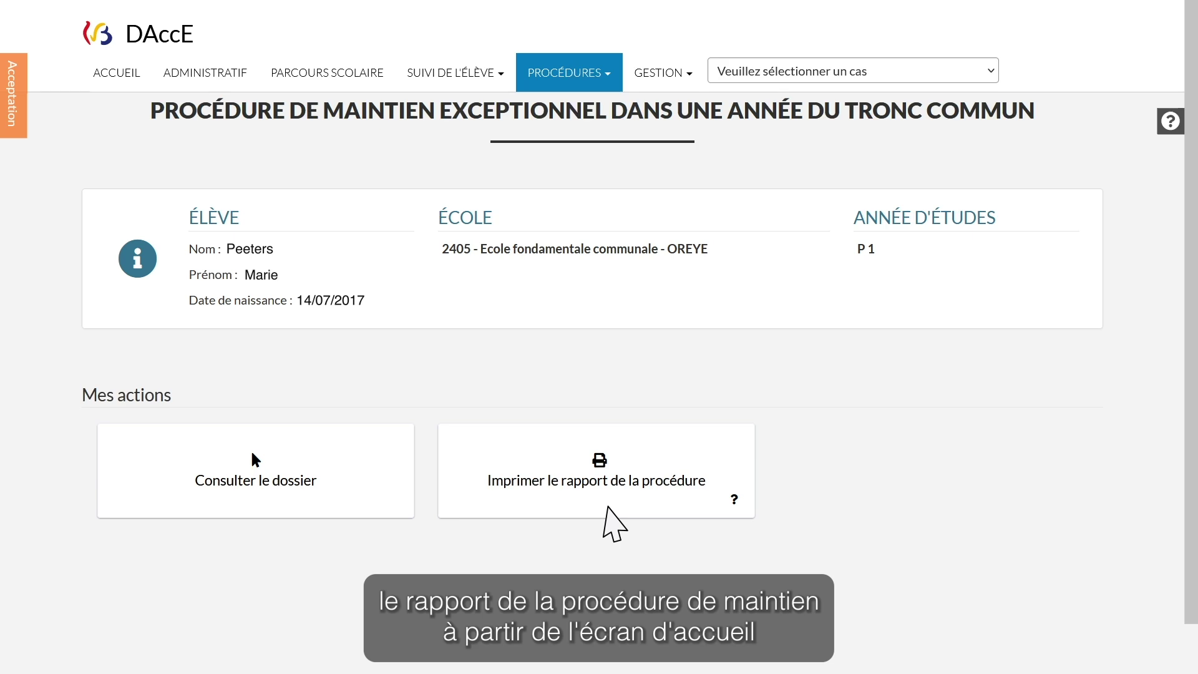
click(606, 507)
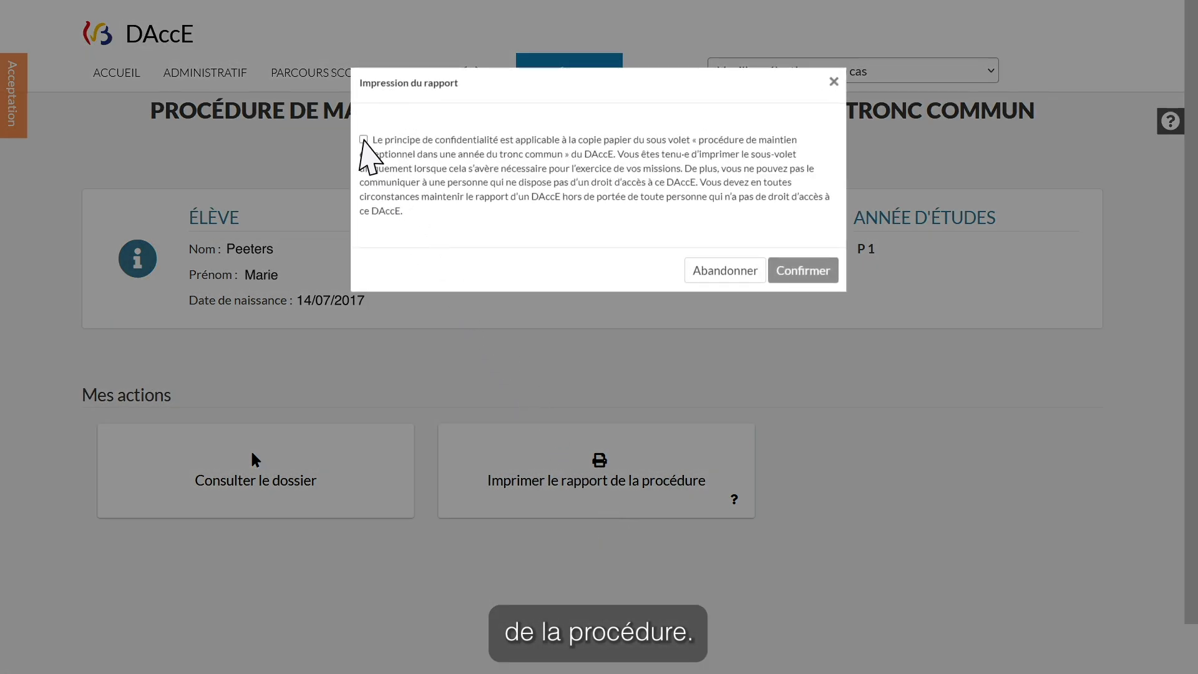
click(363, 140)
click(803, 273)
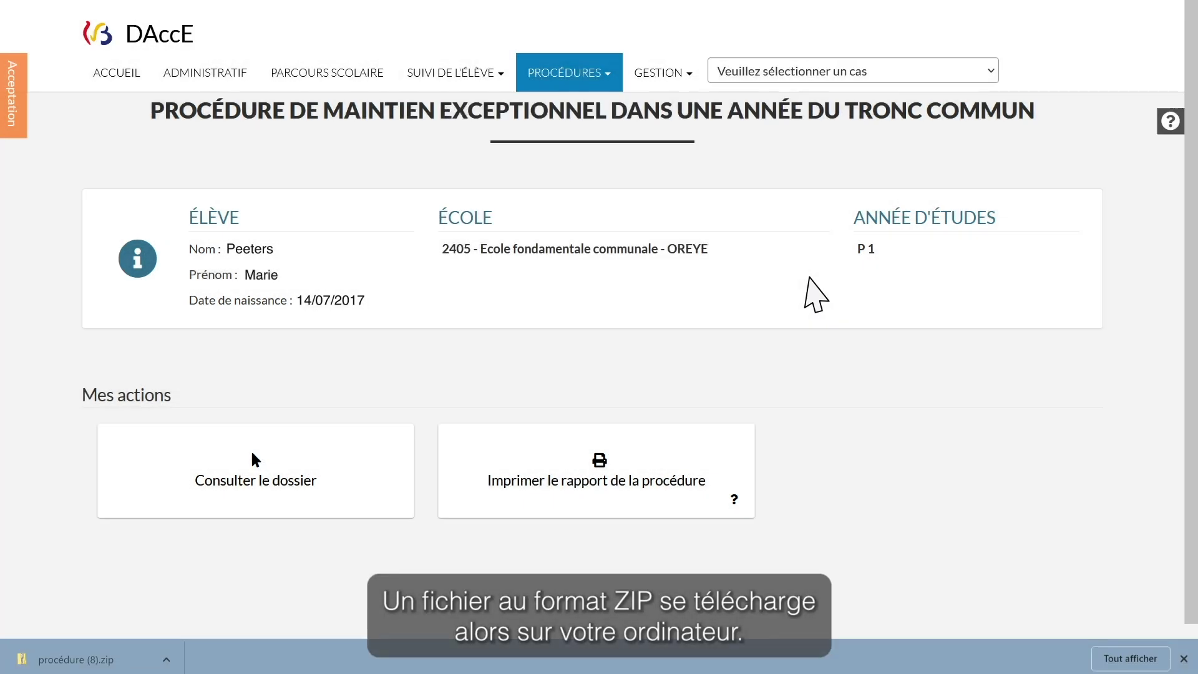